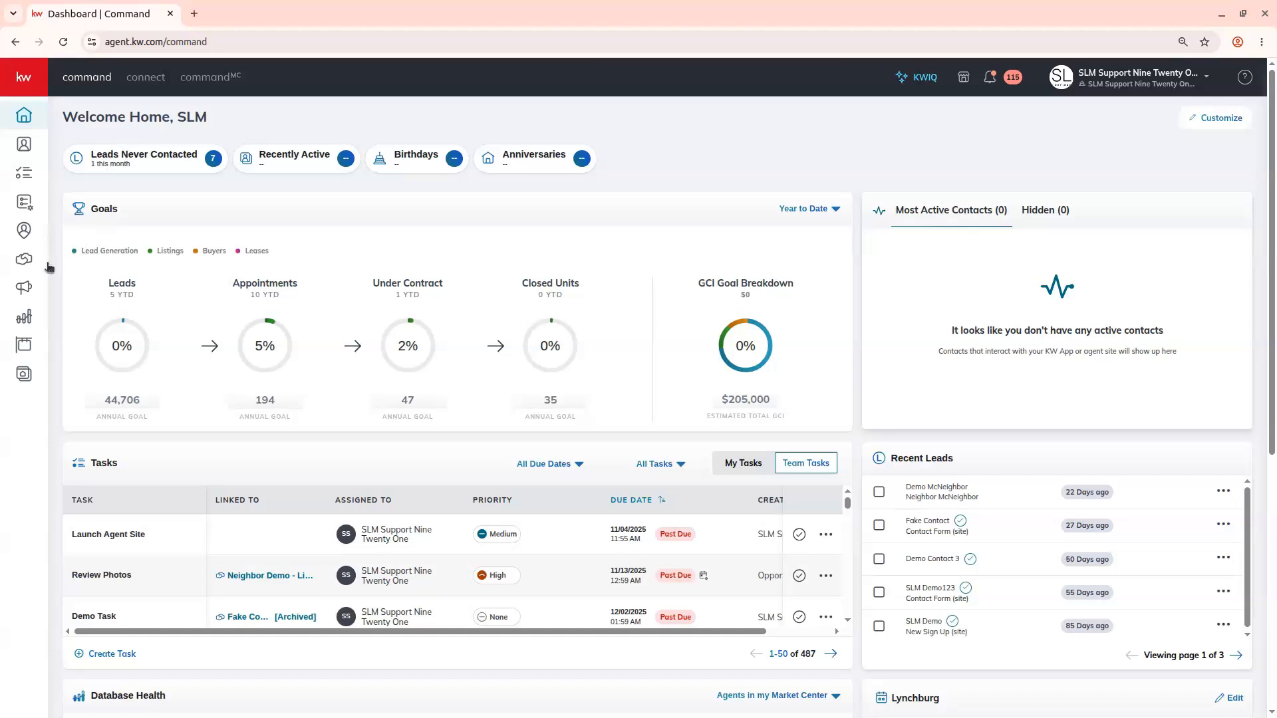
Step: Open the list of opportunities, check the documents page of the first listing opportunity, and return to the list
{"action": "left_click", "coordinate": [25, 260]}
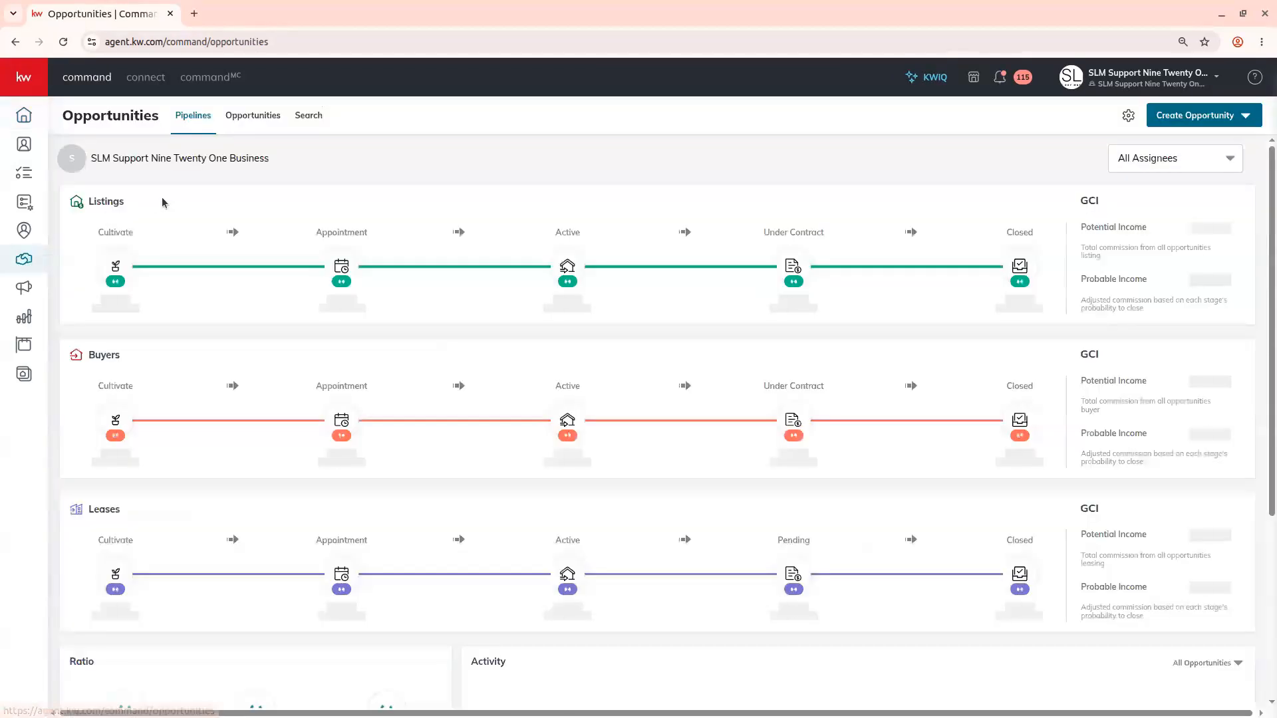
{"action": "left_click", "coordinate": [254, 120]}
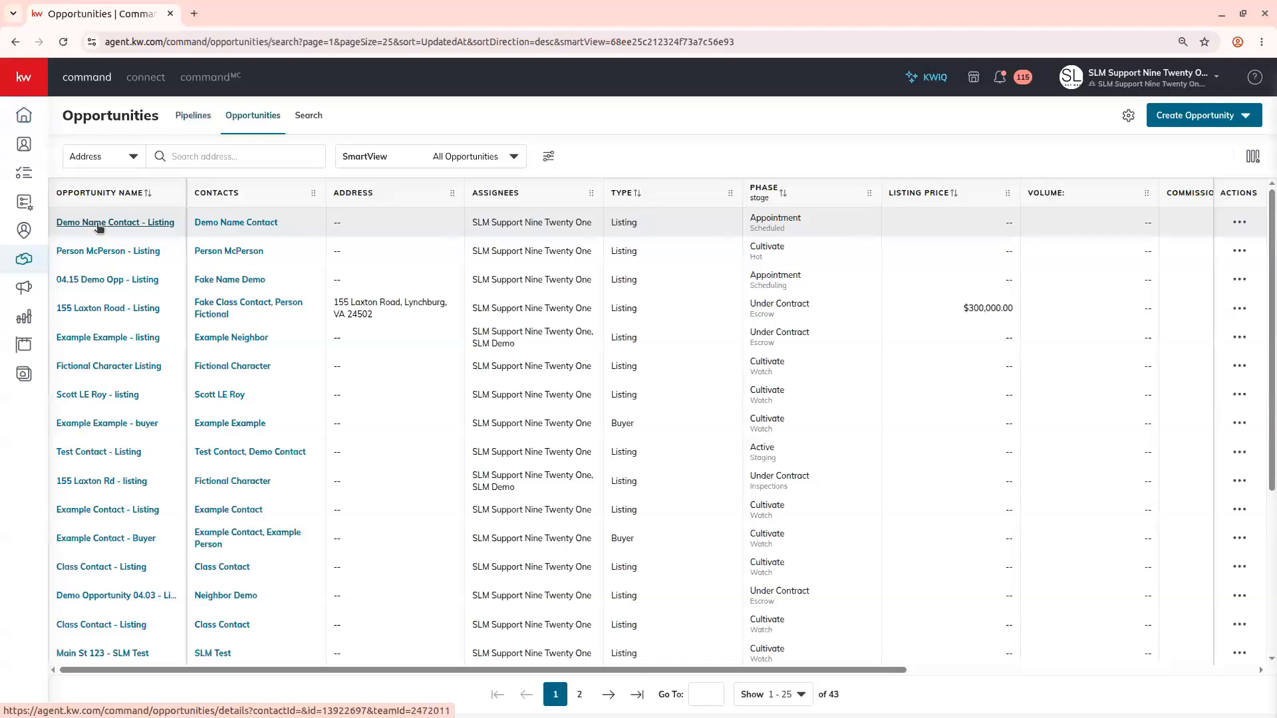
{"action": "left_click", "coordinate": [98, 224]}
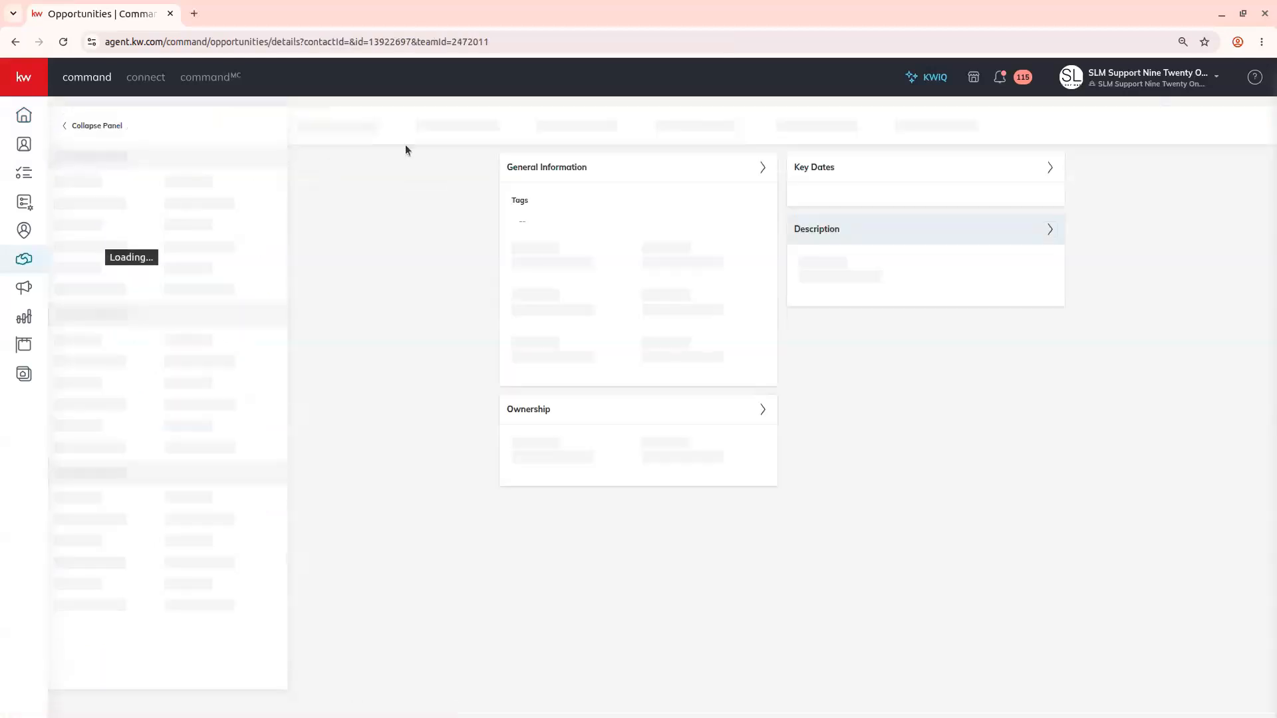
{"action": "left_click", "coordinate": [449, 154]}
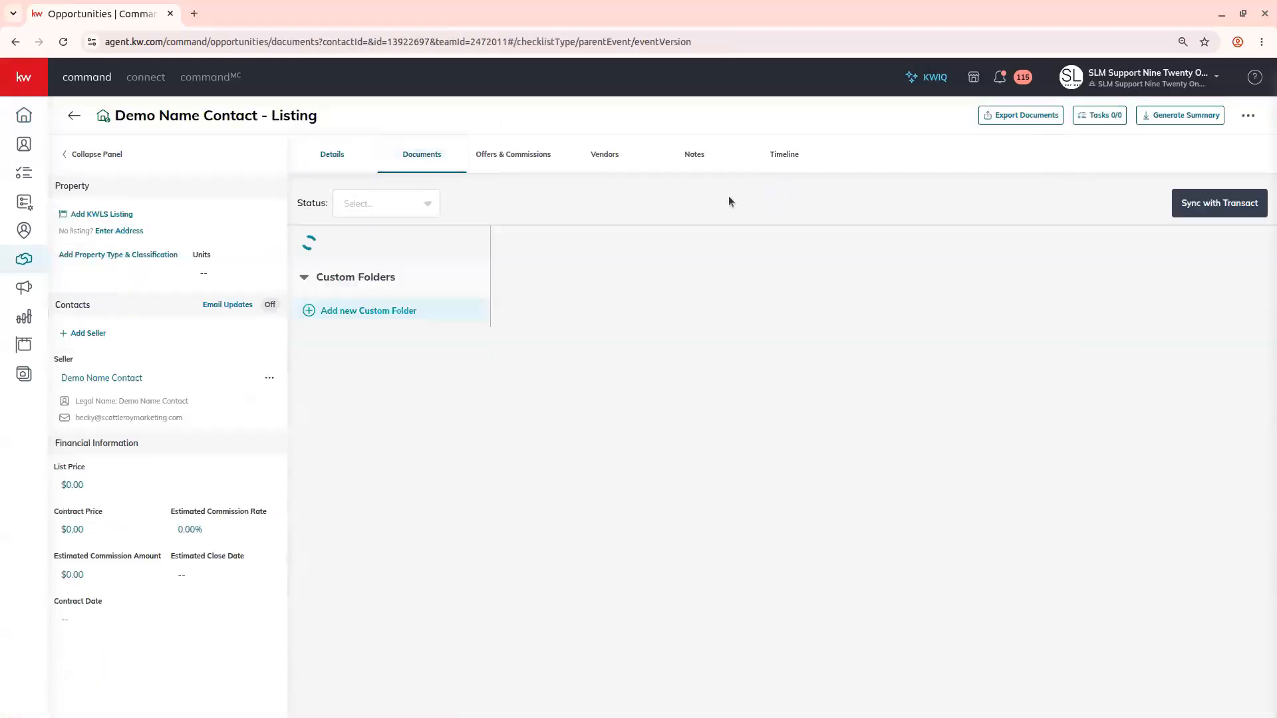
{"action": "left_click", "coordinate": [72, 117]}
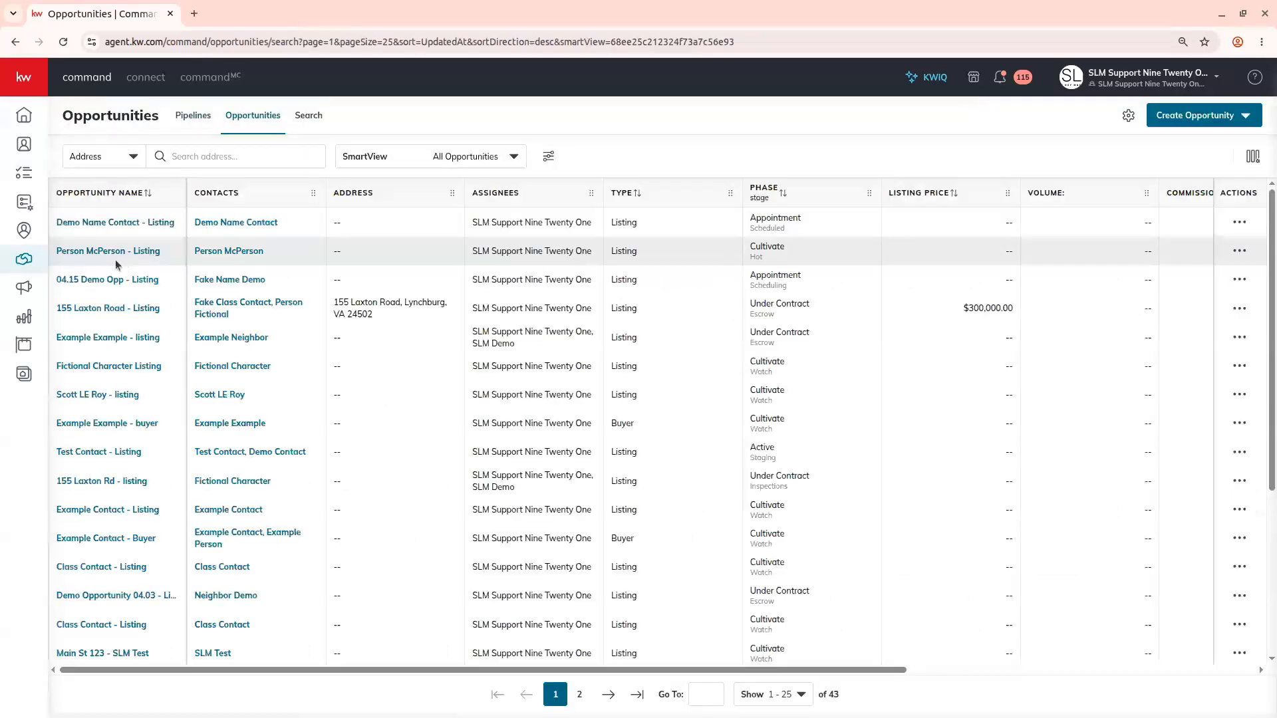
Step: View the documents of the 04.15 Demo Opp - Listing opportunity and switch to its transaction in Lone Wolf Transact
{"action": "left_click", "coordinate": [114, 280]}
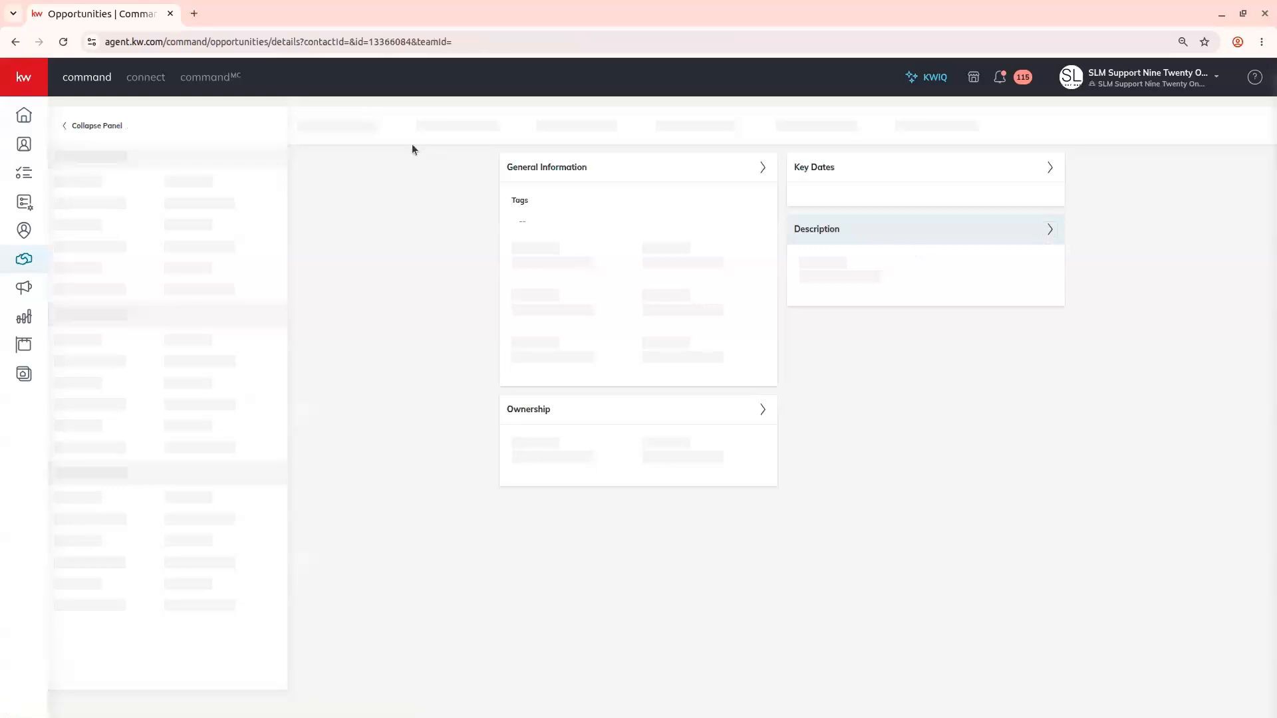
{"action": "left_click", "coordinate": [427, 152]}
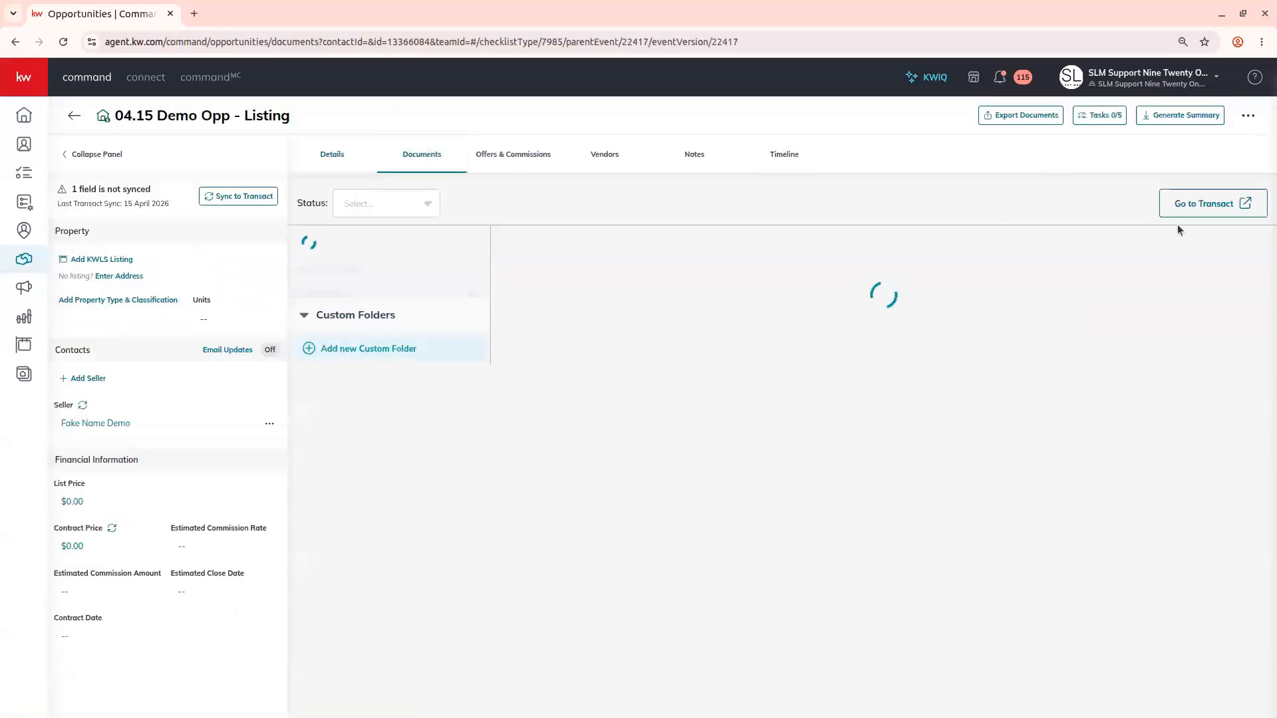
{"action": "left_click", "coordinate": [1188, 203]}
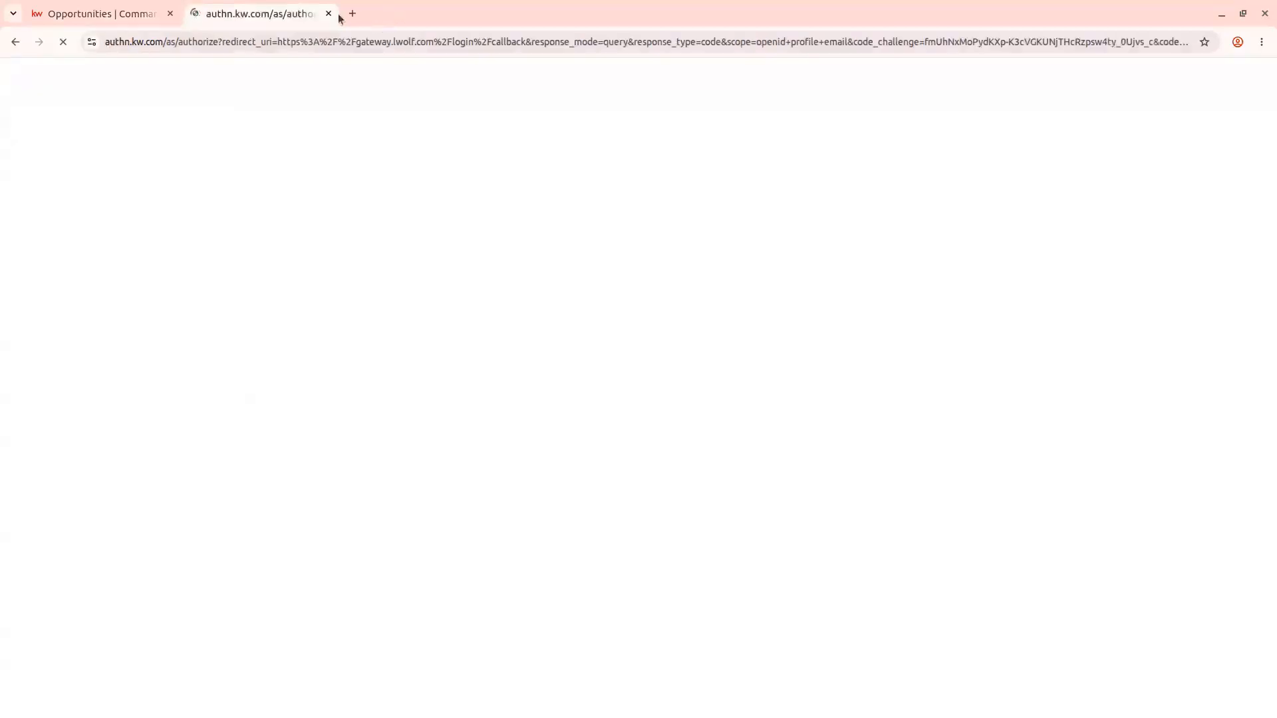
{"action": "left_click", "coordinate": [121, 22]}
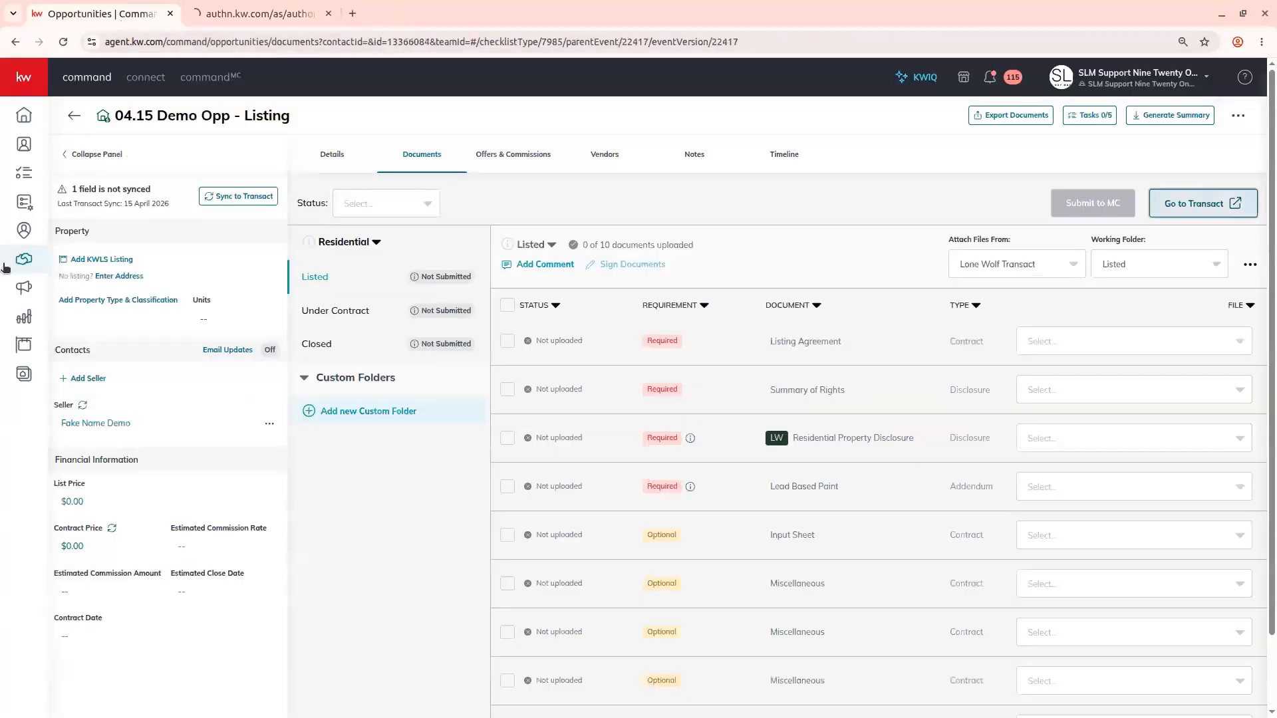
{"action": "left_click", "coordinate": [255, 20]}
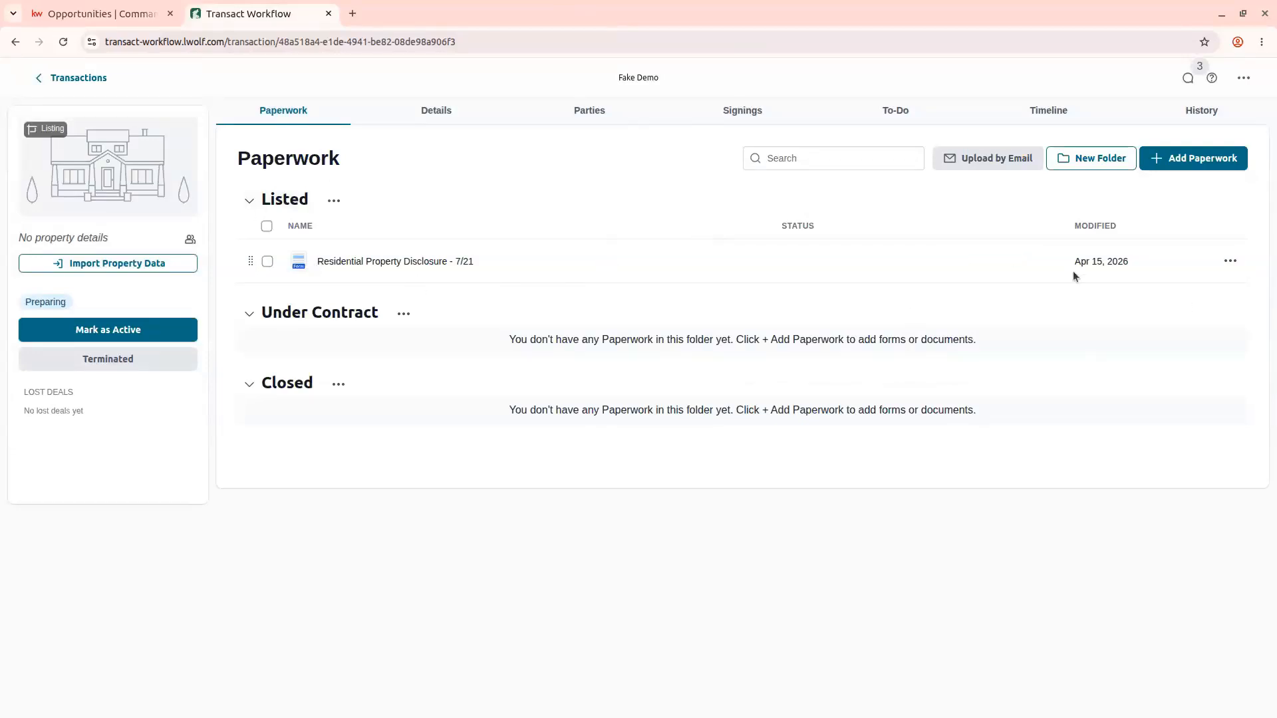
Step: Create an Authentisign signing from the Residential Property Disclosure - 7/21 form, with Listed as the return folder
{"action": "left_click", "coordinate": [267, 263]}
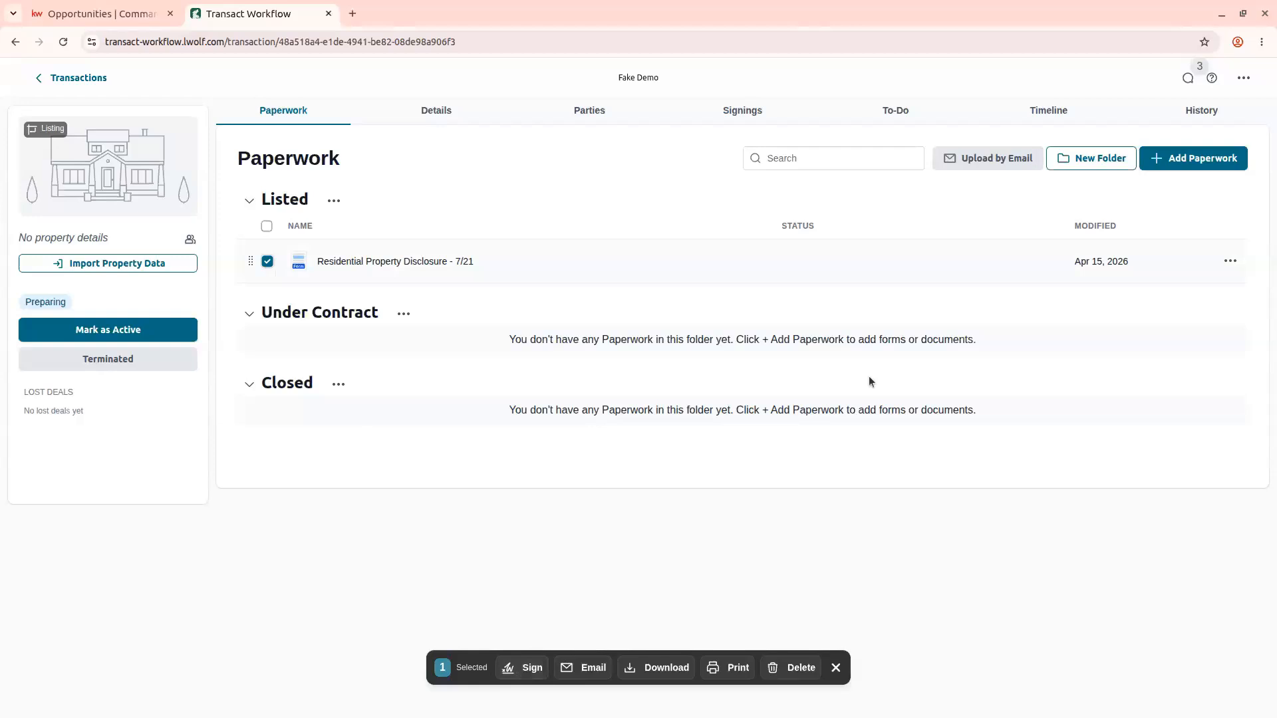
{"action": "left_click", "coordinate": [516, 670]}
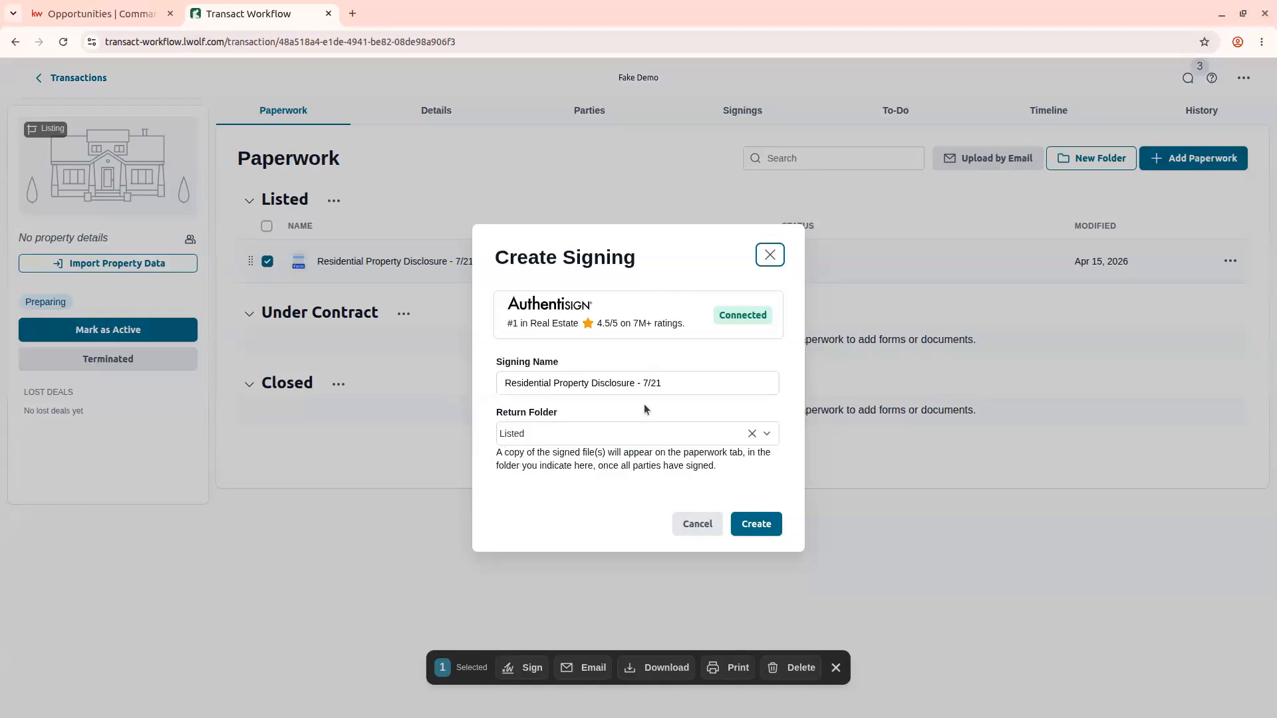
{"action": "left_click", "coordinate": [770, 529]}
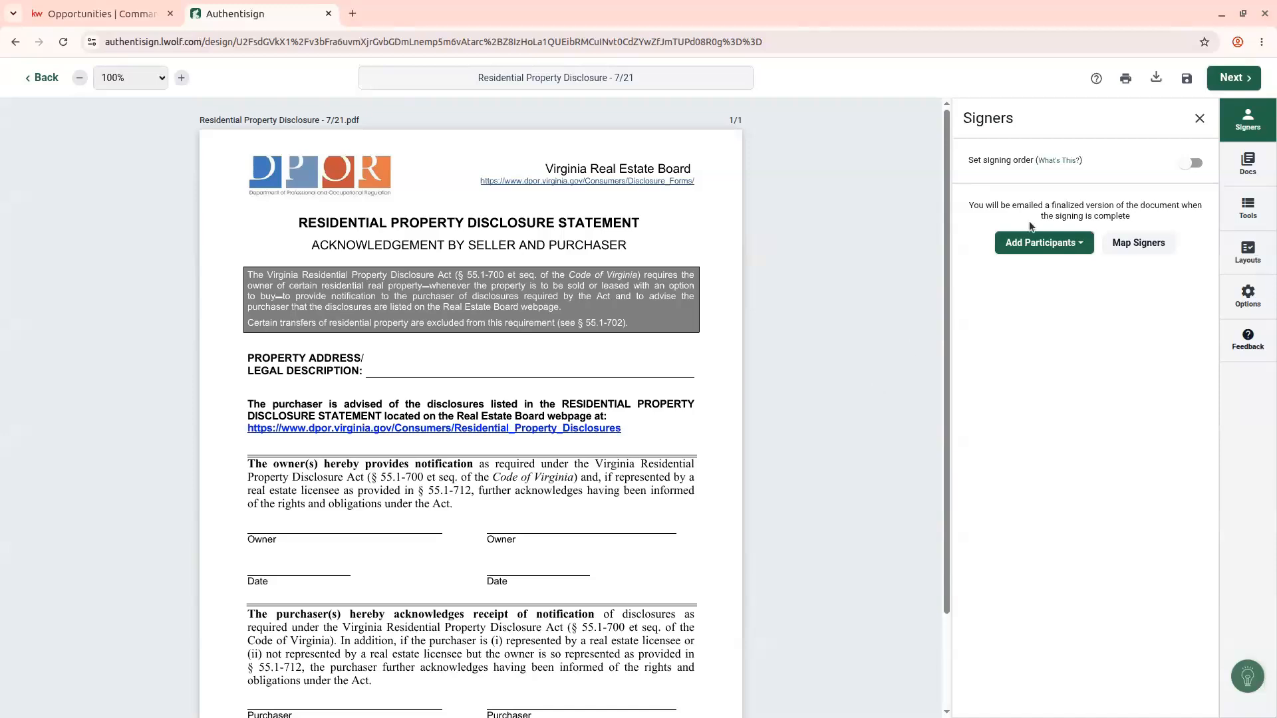
Step: Add the seller from the transaction to the signing as a Remote Signer
{"action": "left_click", "coordinate": [1064, 251]}
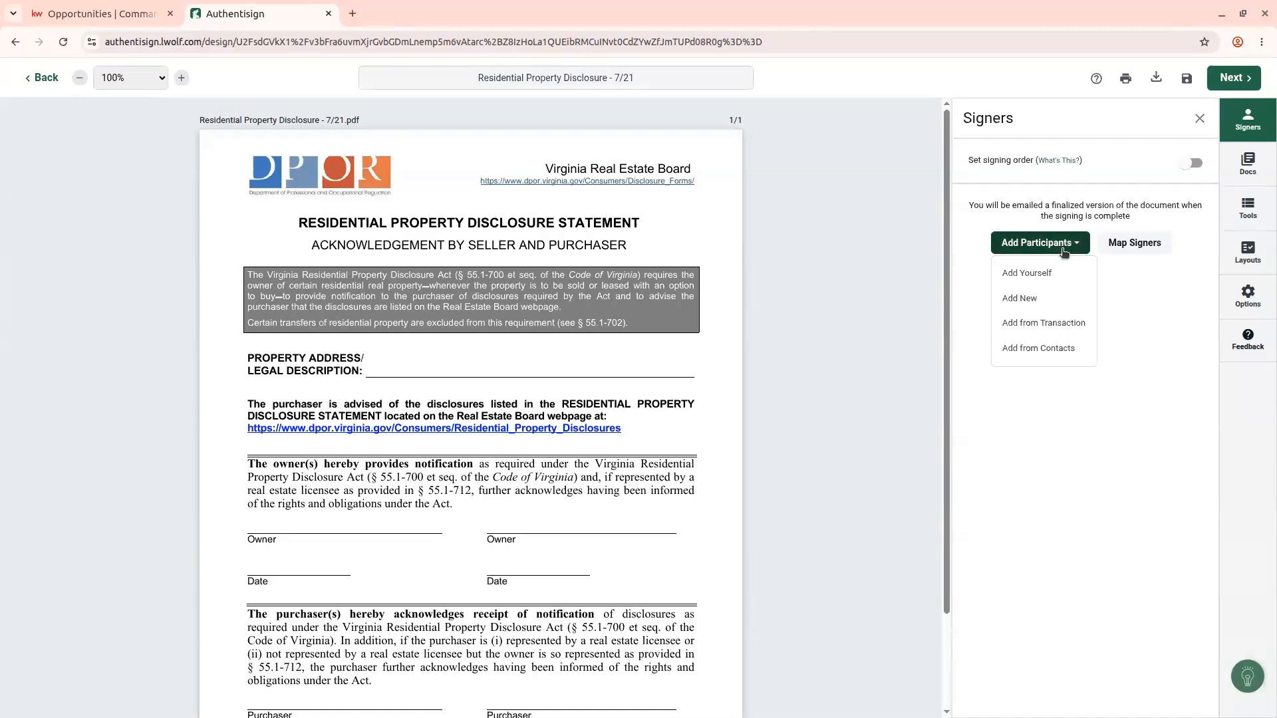
{"action": "left_click", "coordinate": [1043, 323]}
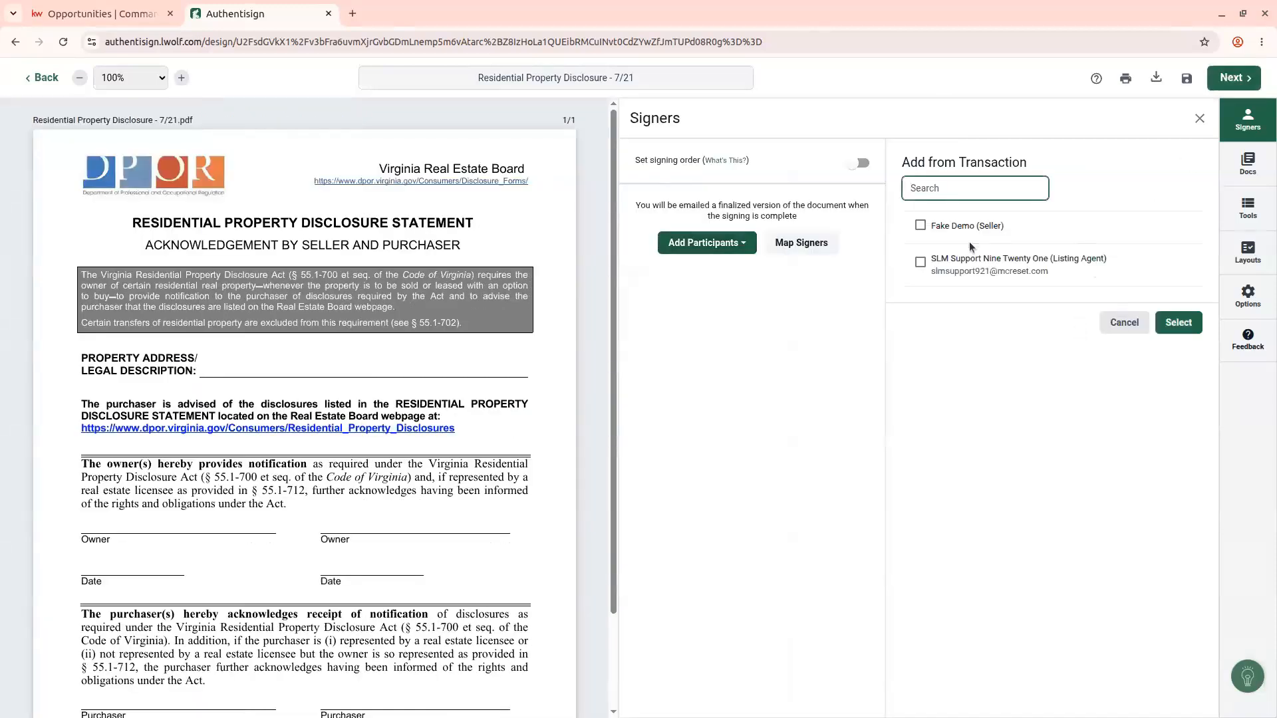
{"action": "left_click", "coordinate": [921, 226]}
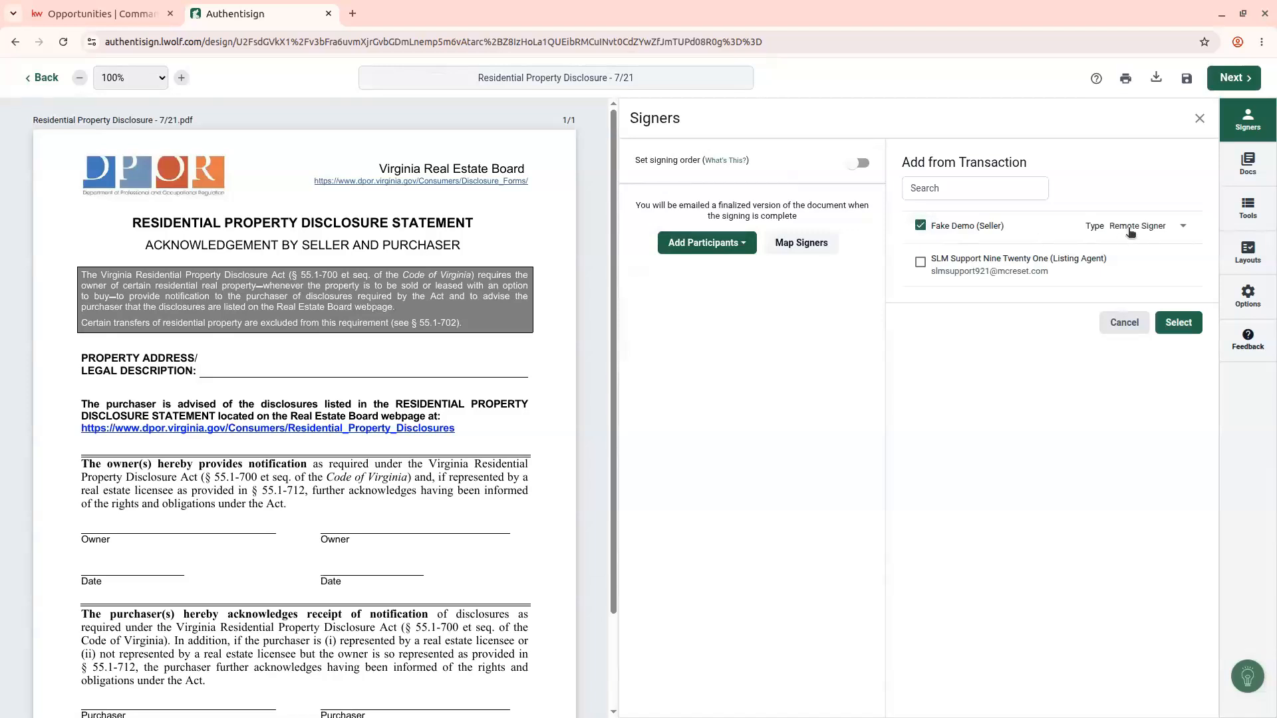
{"action": "left_click", "coordinate": [1190, 328]}
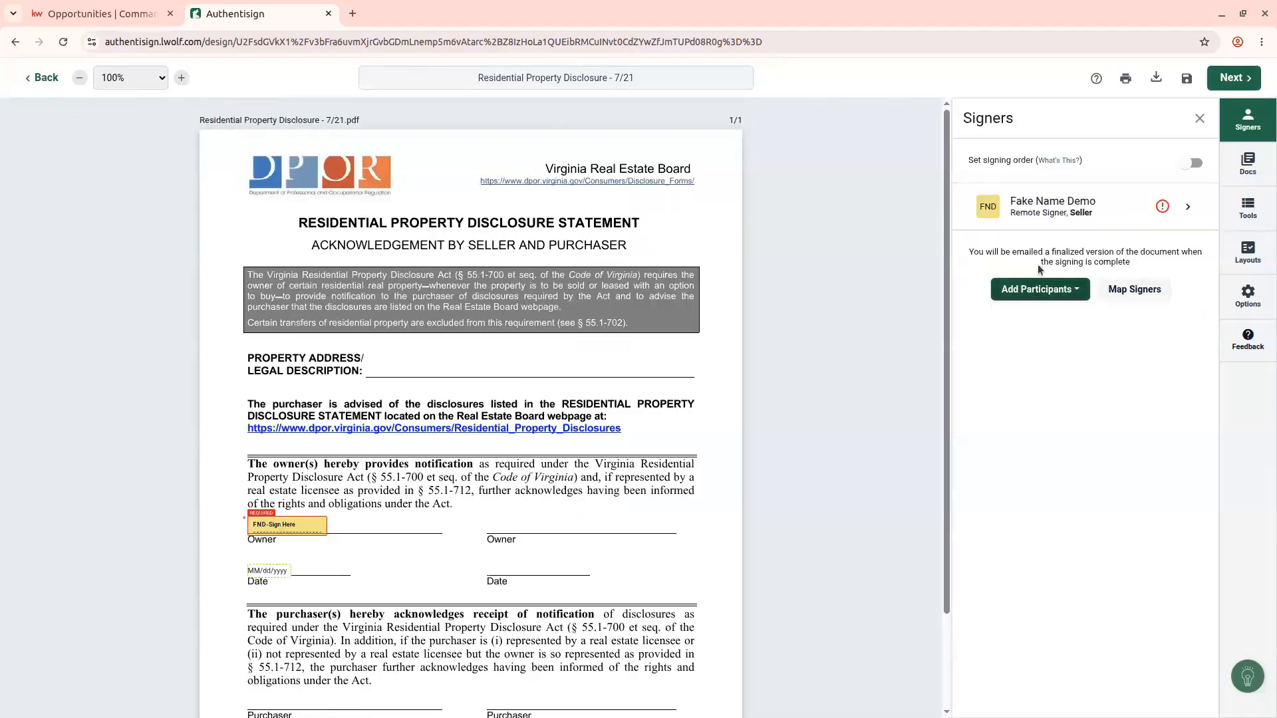
Step: Fill in the seller's e-mail address, enable Update Transaction Contact, and save the signer details
{"action": "left_click", "coordinate": [1188, 206]}
{"action": "left_click", "coordinate": [1007, 258]}
{"action": "type", "text": "fakeemail@email.com"}
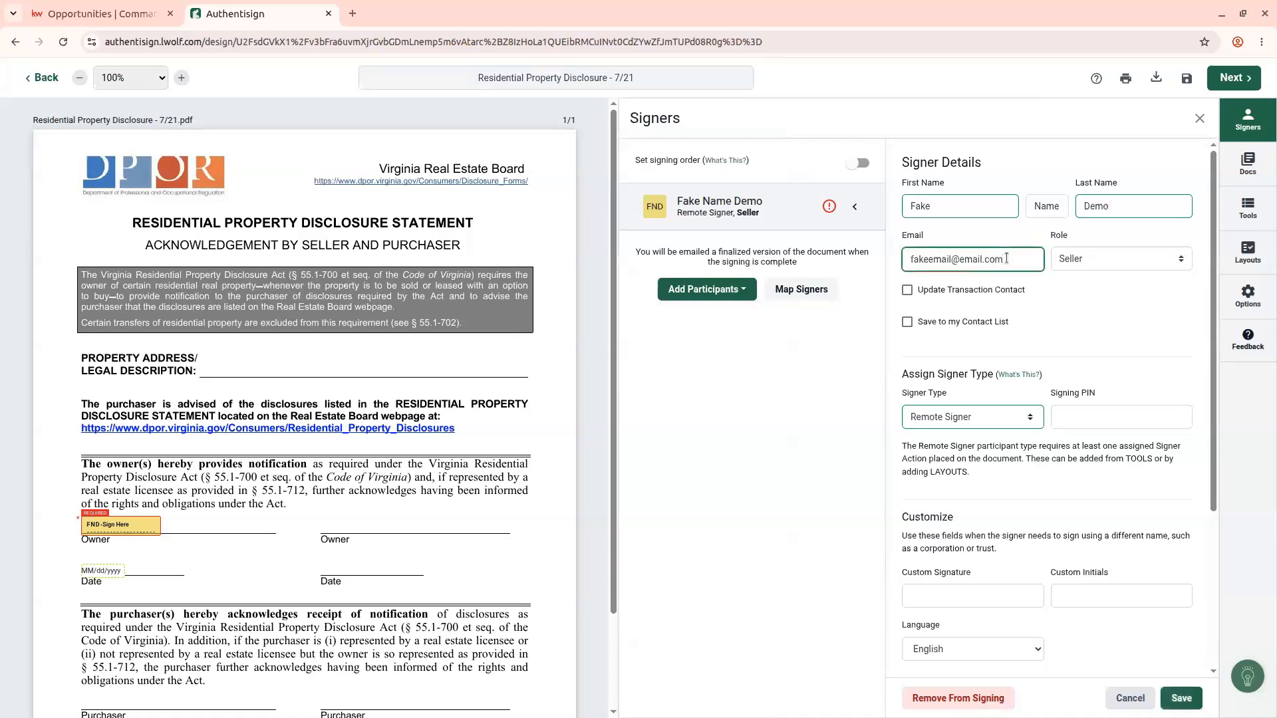
{"action": "left_click", "coordinate": [986, 291]}
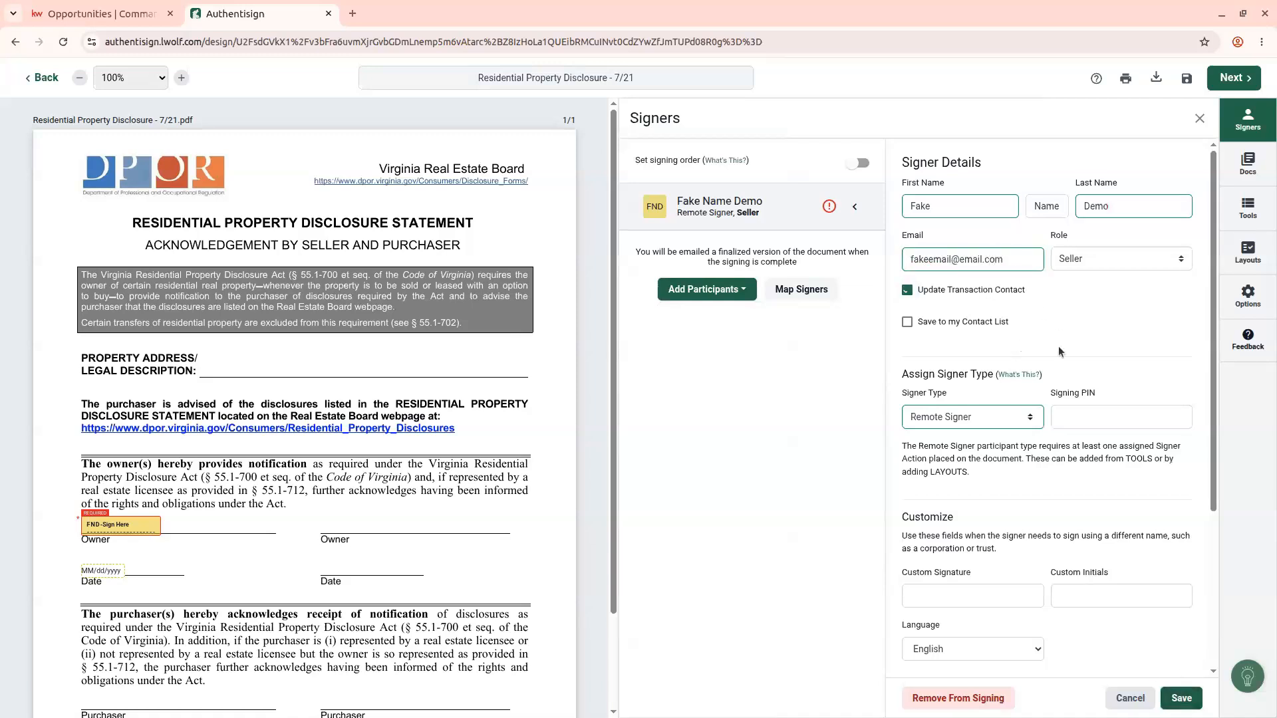
{"action": "left_click", "coordinate": [1192, 703]}
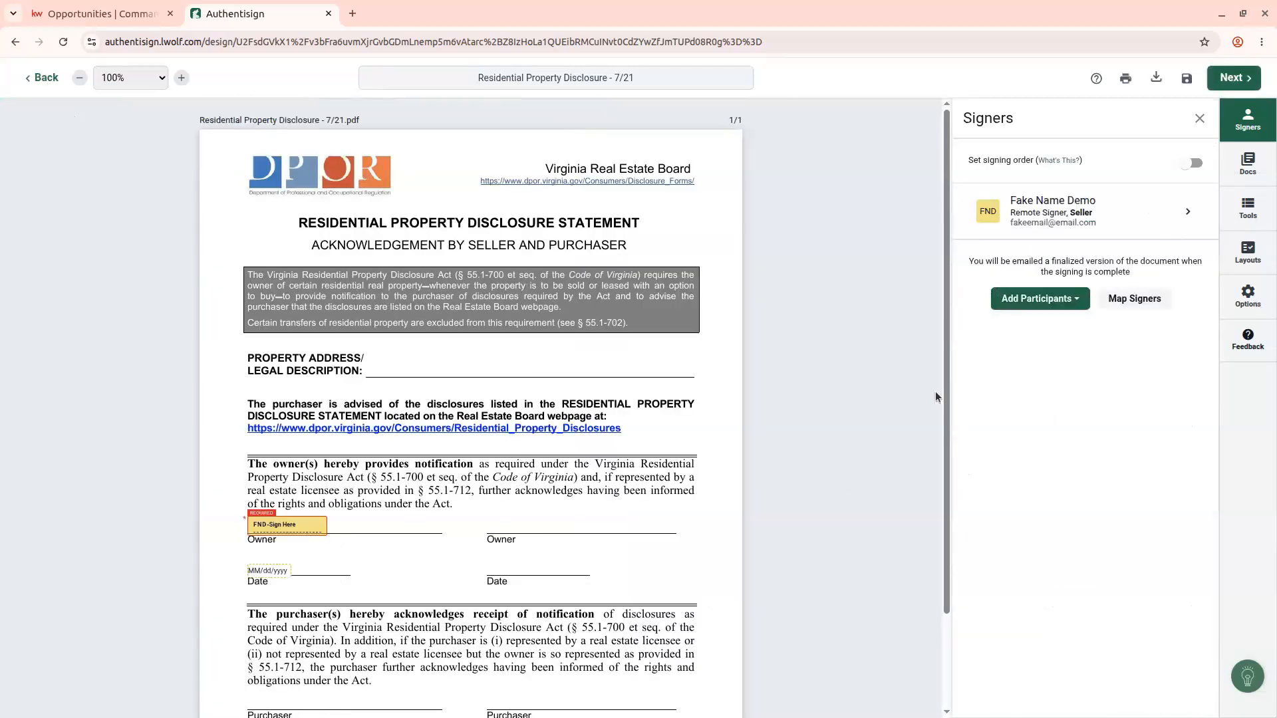
{"action": "scroll", "coordinate": [660, 540], "scroll_direction": "down", "scroll_amount": 2}
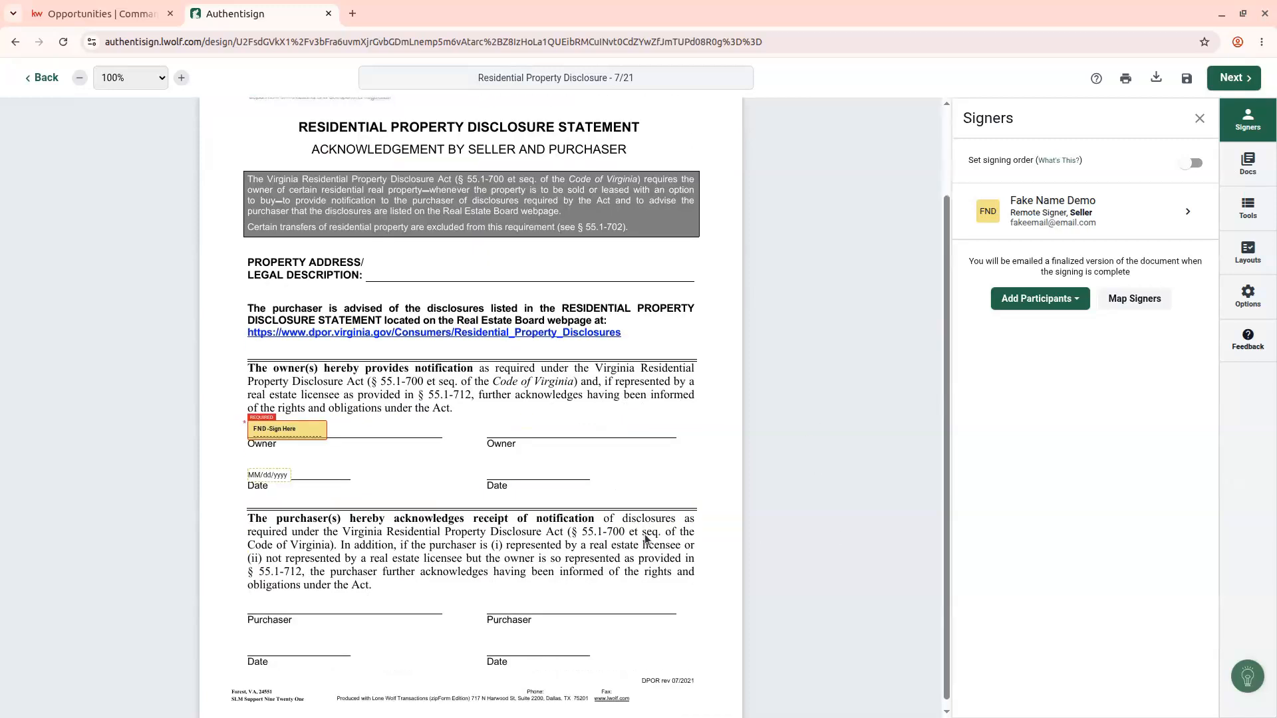
{"action": "scroll", "coordinate": [645, 538], "scroll_direction": "up", "scroll_amount": 2}
{"action": "scroll", "coordinate": [644, 536], "scroll_direction": "down", "scroll_amount": 2}
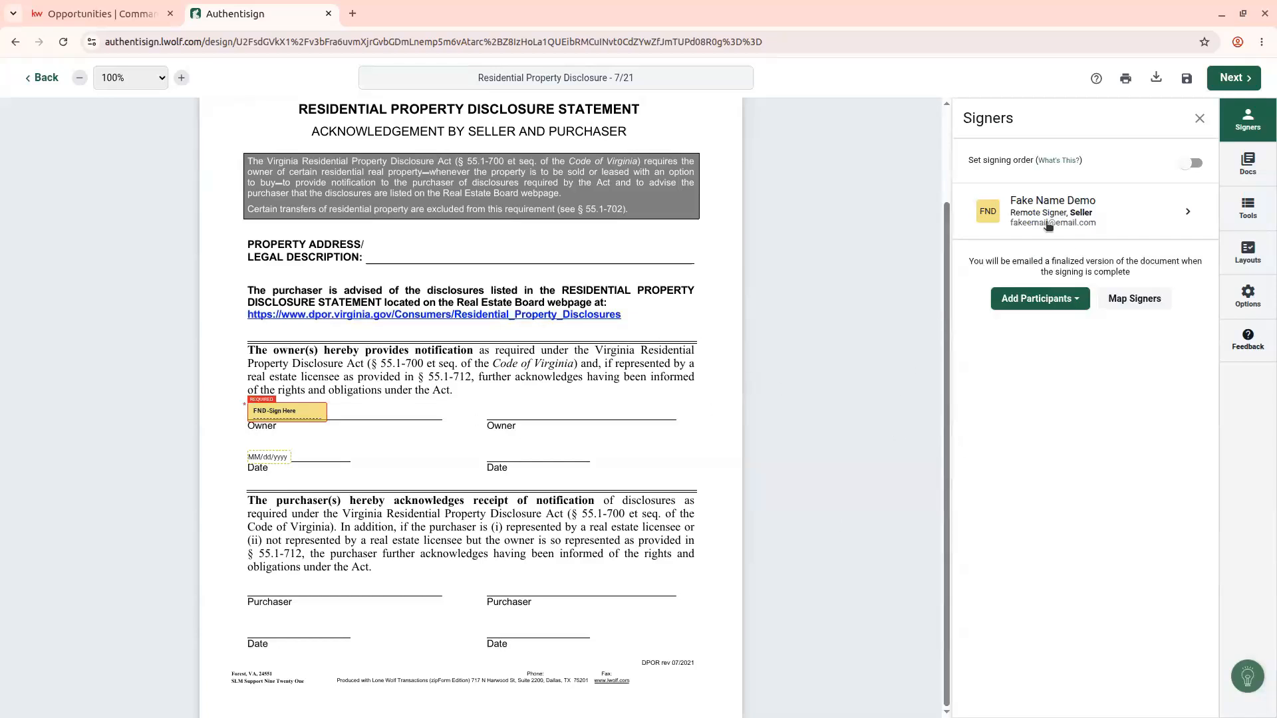
{"action": "left_click", "coordinate": [1074, 301]}
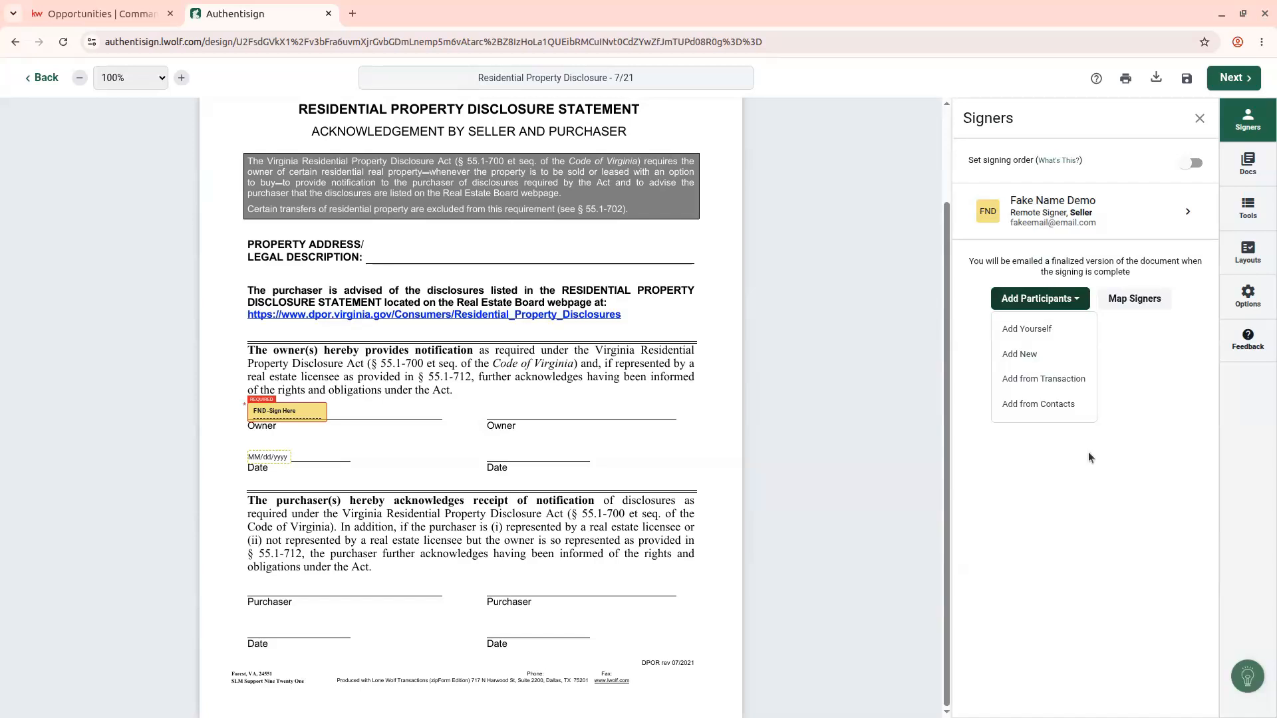
{"action": "left_click", "coordinate": [1116, 469]}
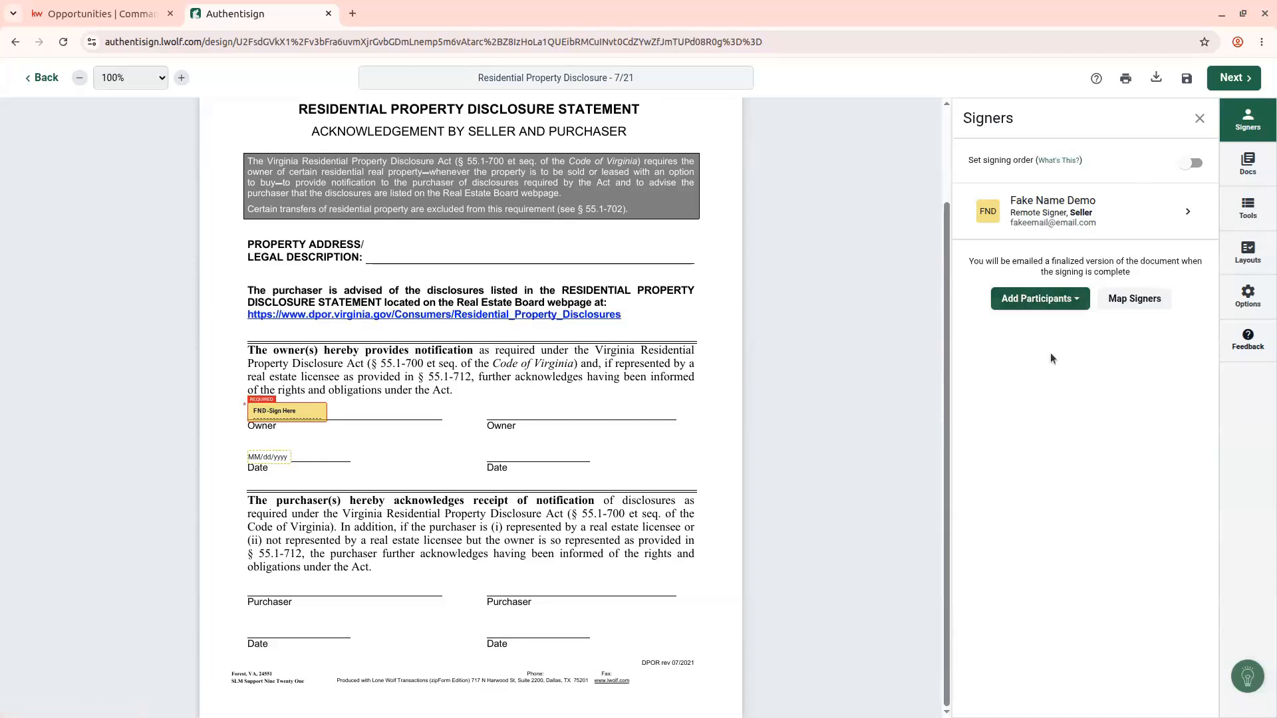
Step: Place a Sign Here field for Myself on the second Owner line and accept the participant acknowledgement
{"action": "left_click", "coordinate": [1262, 215]}
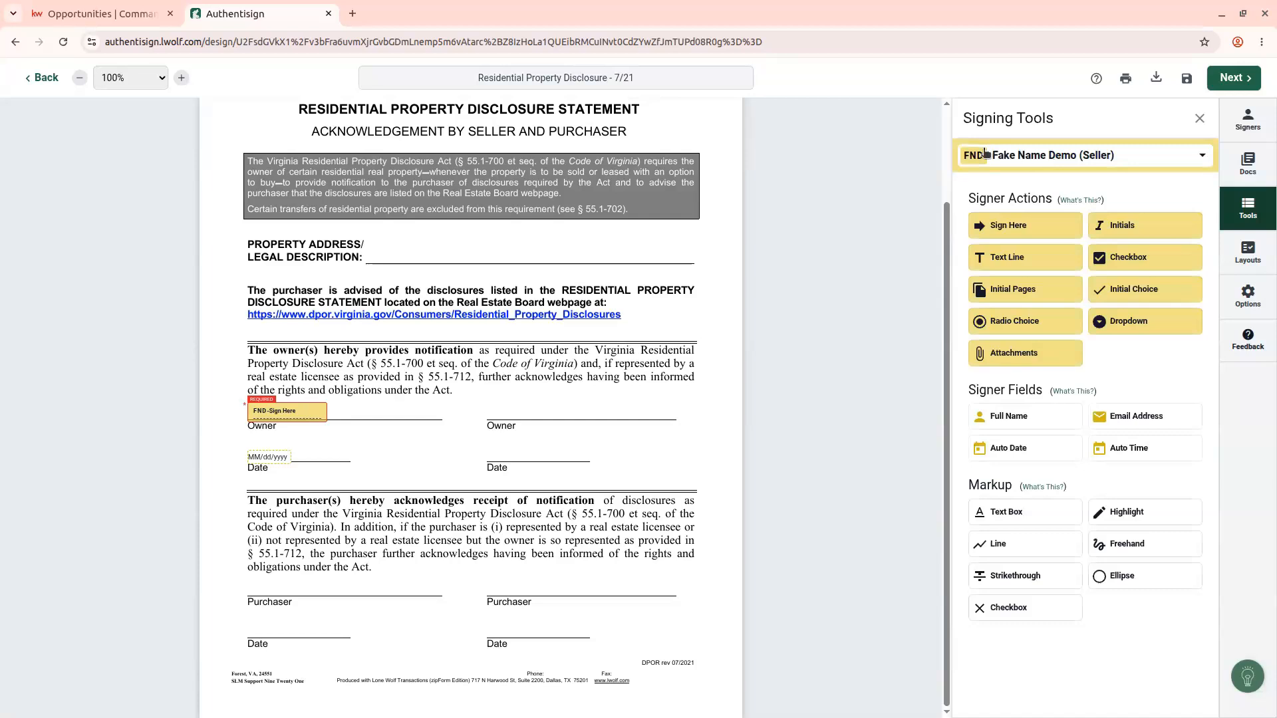
{"action": "left_click", "coordinate": [1208, 157]}
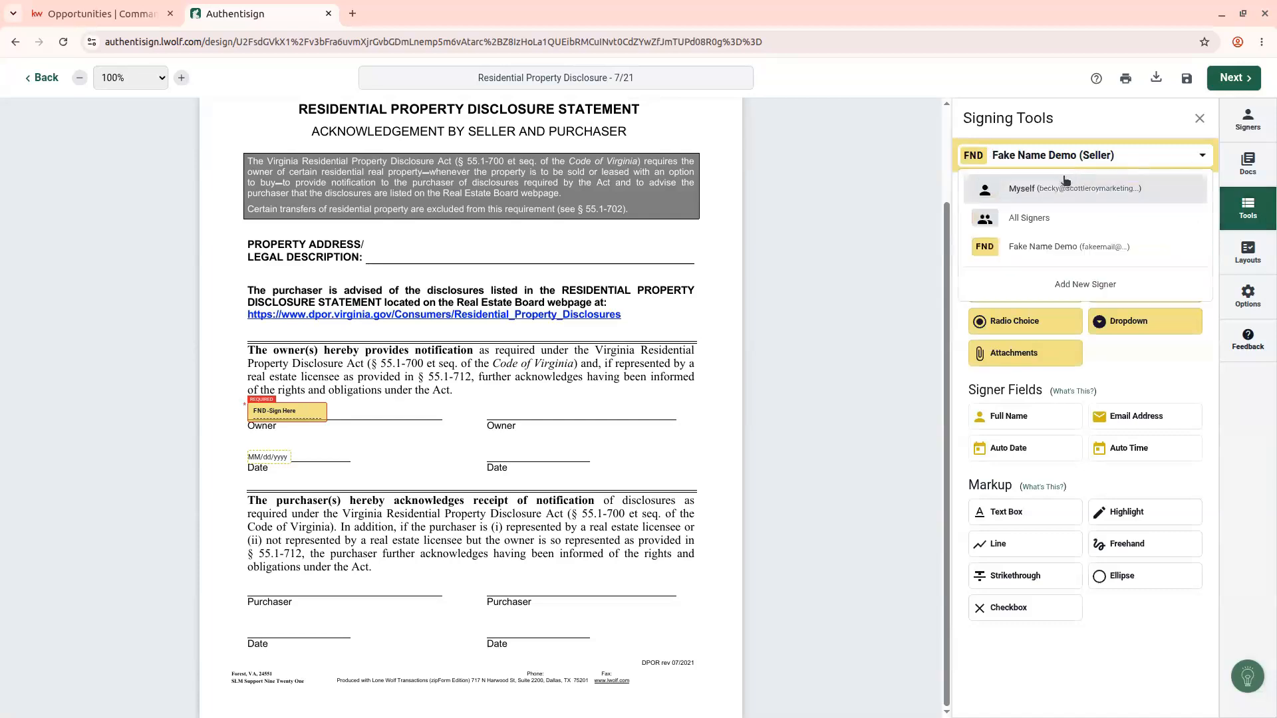
{"action": "left_click", "coordinate": [1099, 191]}
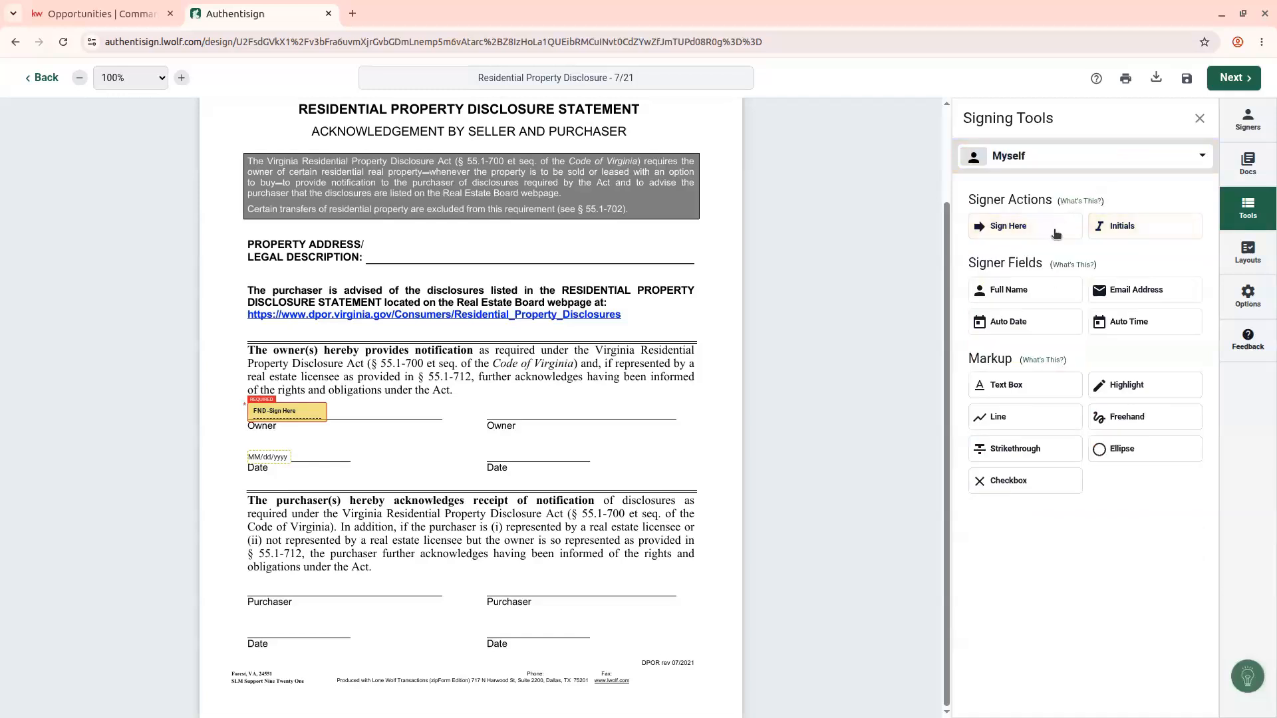
{"action": "left_click_drag", "start_coordinate": [1056, 233], "coordinate": [486, 393]}
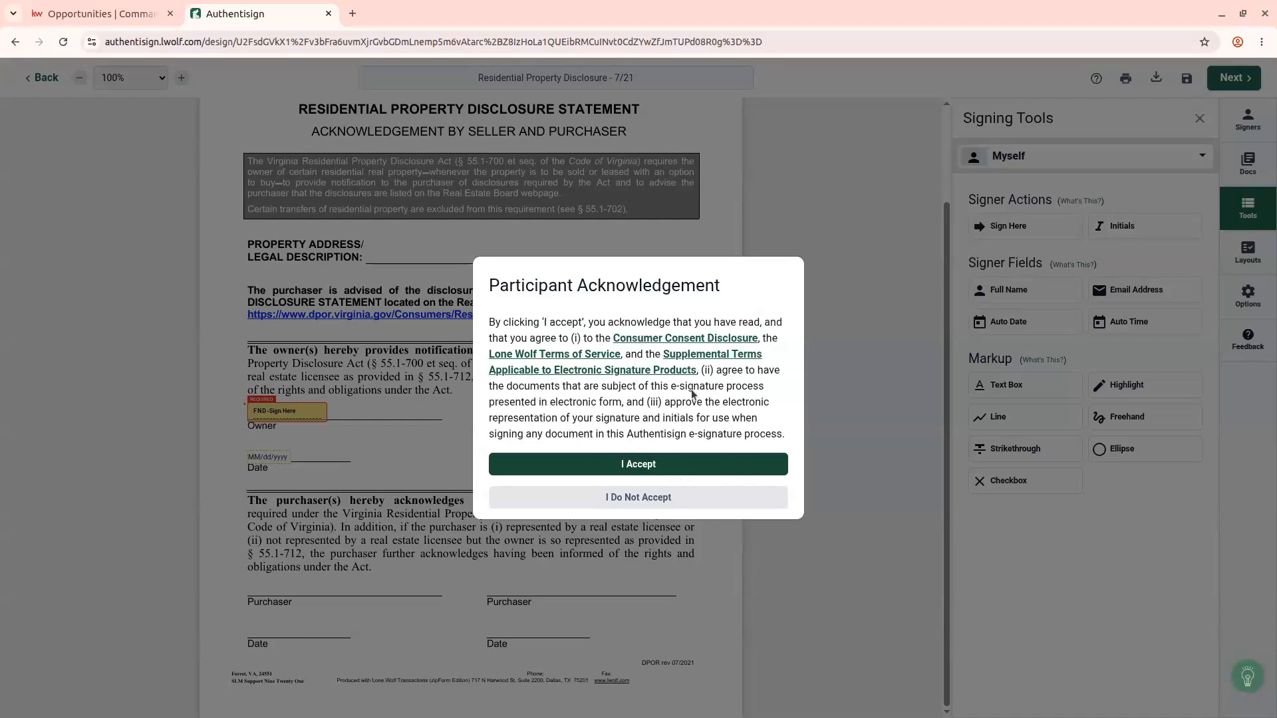
{"action": "left_click", "coordinate": [694, 467]}
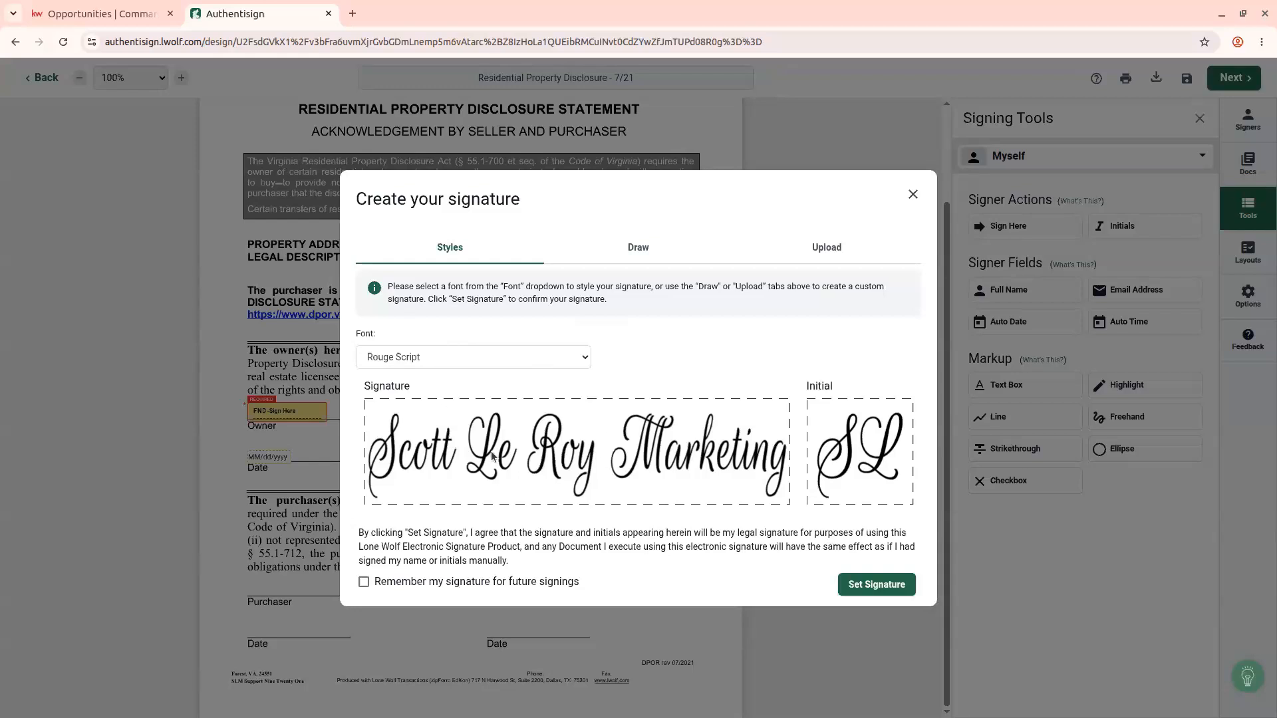
Step: Set the font of the signature and initials to Tangerine
{"action": "left_click", "coordinate": [511, 356]}
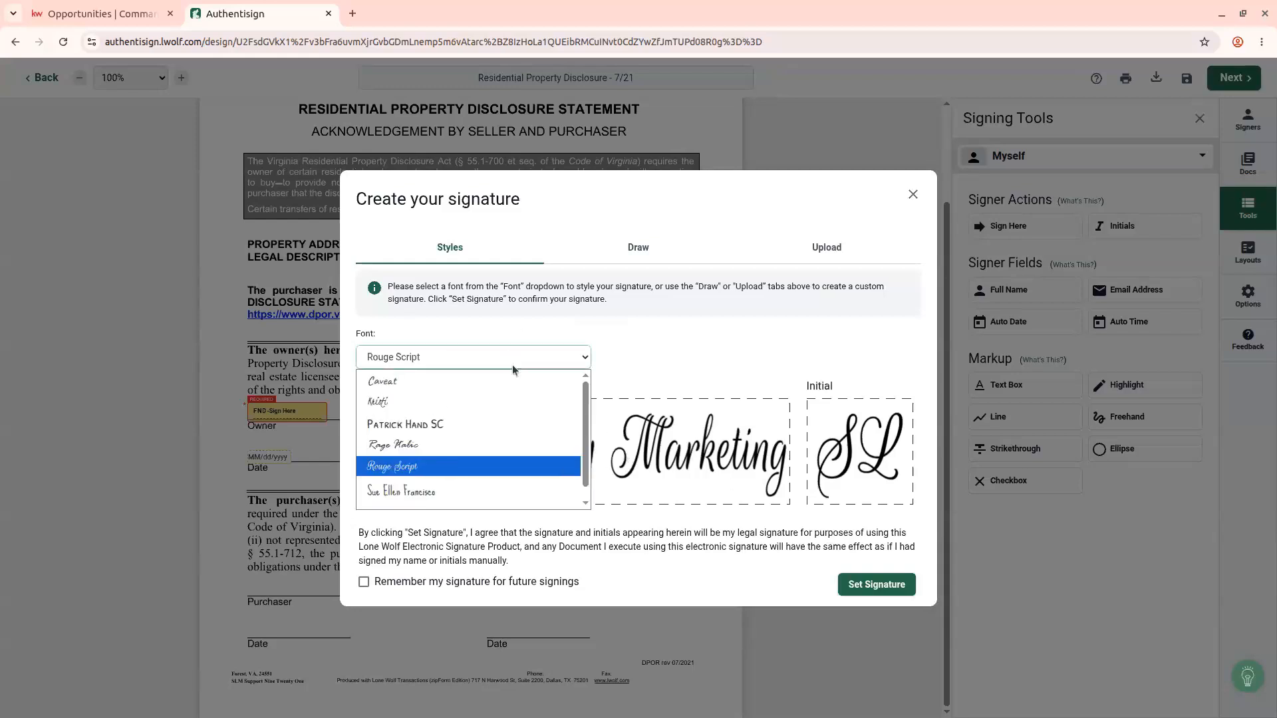
{"action": "left_click", "coordinate": [451, 399]}
{"action": "left_click", "coordinate": [544, 359]}
{"action": "left_click", "coordinate": [429, 514]}
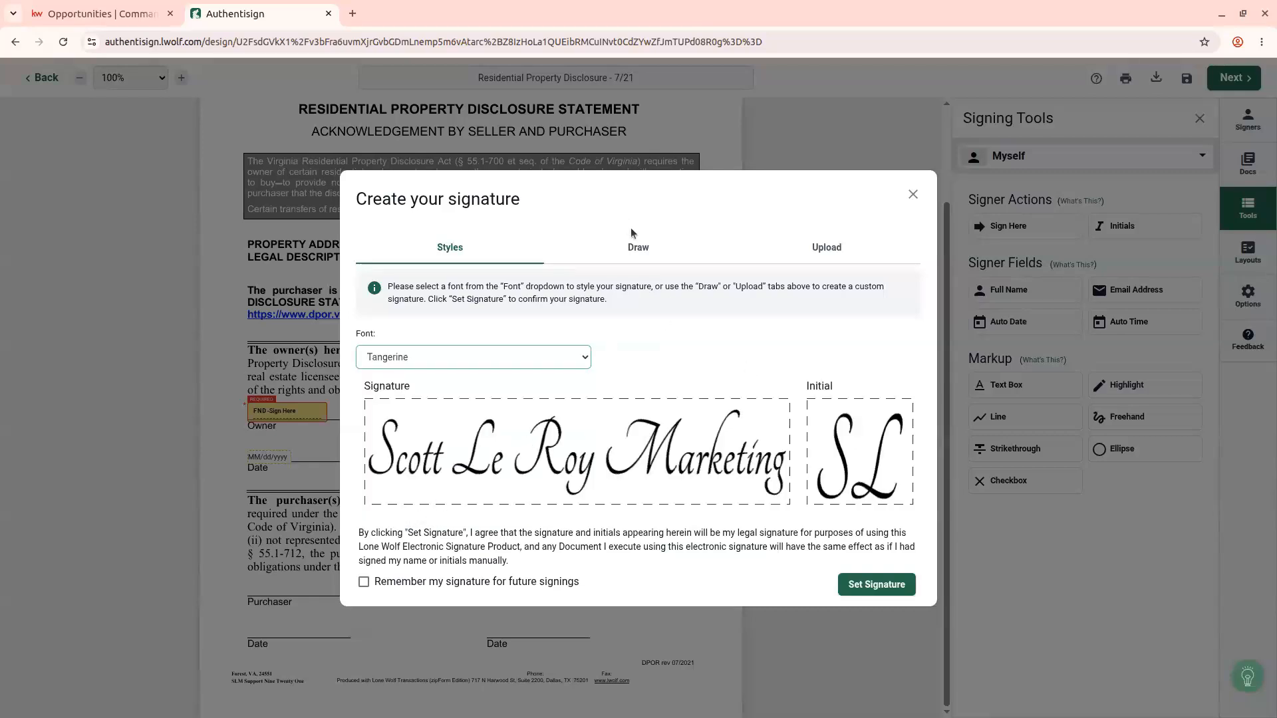
Step: Review the Draw and Upload signature methods, then return to the styled signature and apply it to the document
{"action": "left_click", "coordinate": [635, 247]}
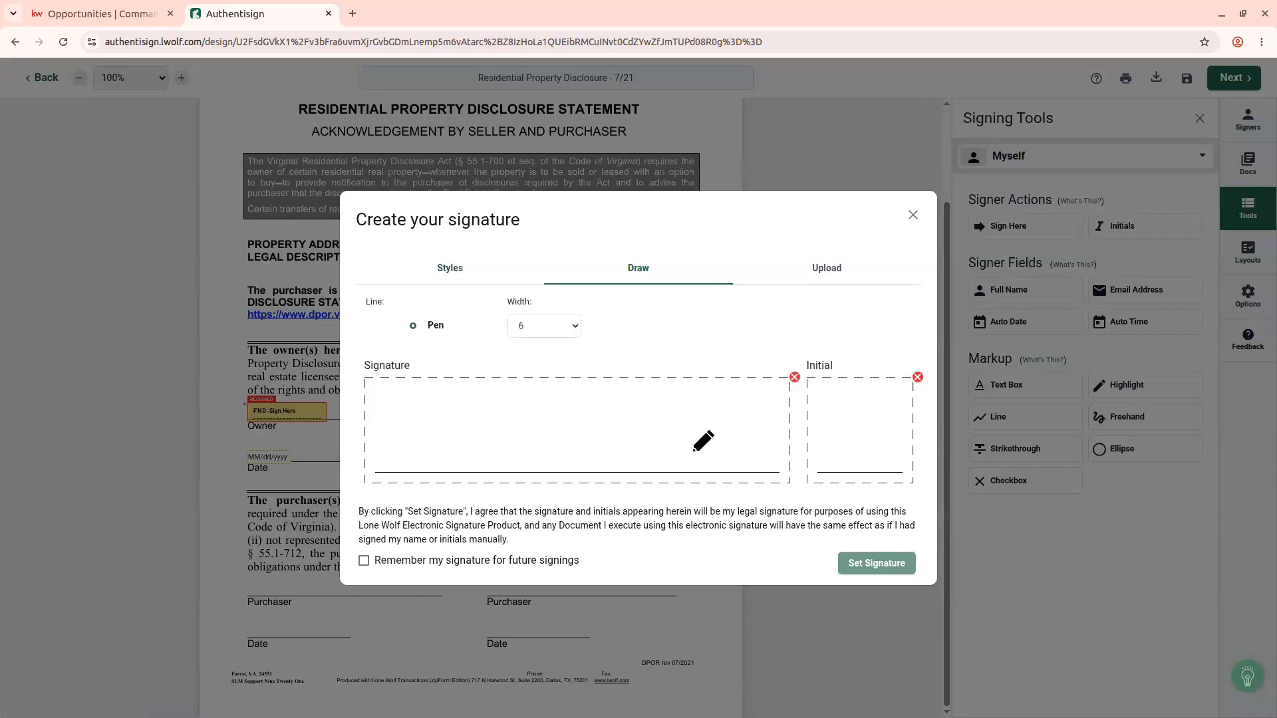
{"action": "left_click", "coordinate": [840, 273]}
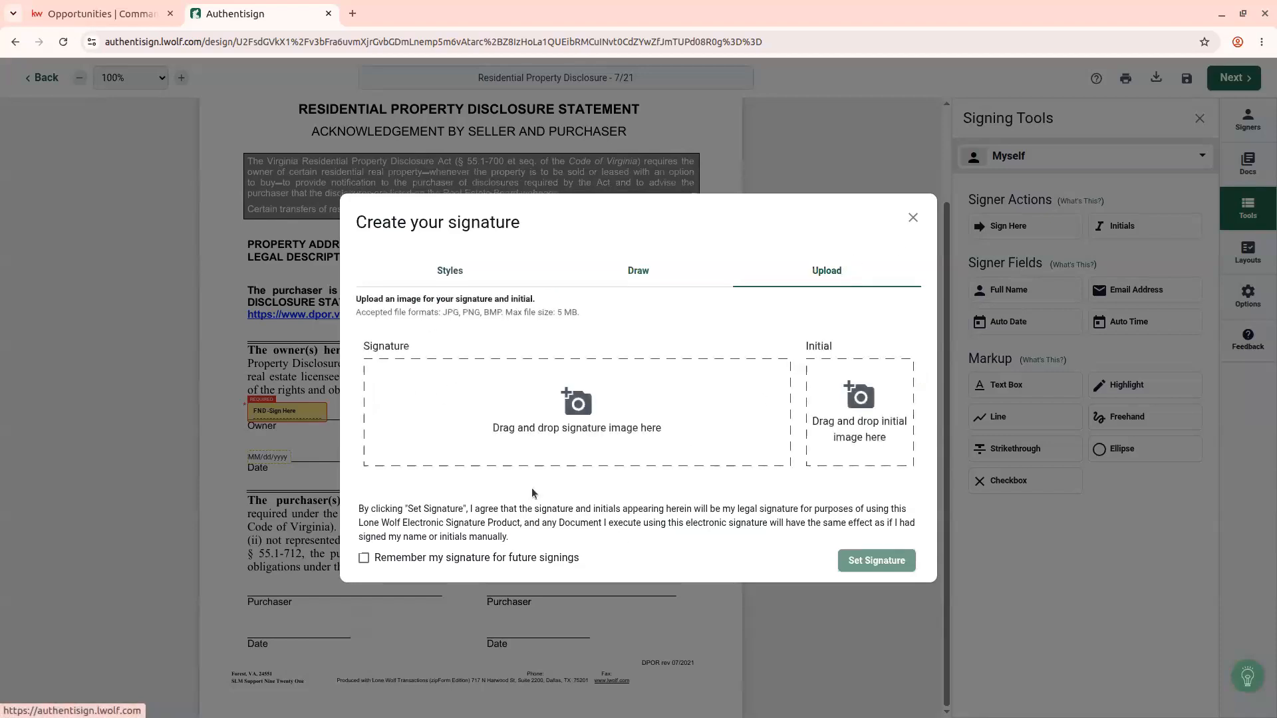
{"action": "left_click", "coordinate": [454, 266]}
{"action": "left_click", "coordinate": [876, 584]}
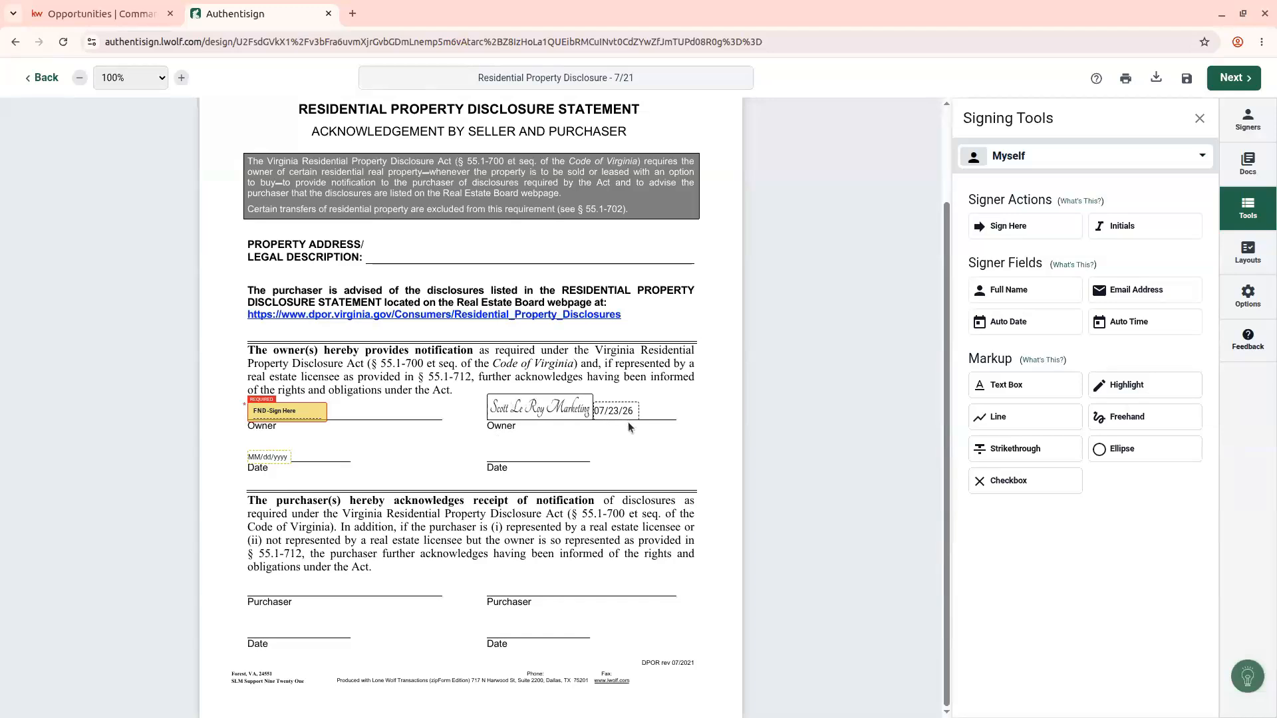
Step: Move the date field beside the agent's signature onto the Date line below it, and open the final signing setup
{"action": "mouse_move", "coordinate": [631, 414]}
{"action": "left_mouse_down"}
{"action": "mouse_move", "coordinate": [610, 433]}
{"action": "mouse_move", "coordinate": [526, 444]}
{"action": "left_mouse_up"}
{"action": "left_click_drag", "start_coordinate": [531, 458], "coordinate": [518, 453]}
{"action": "left_click", "coordinate": [1231, 79]}
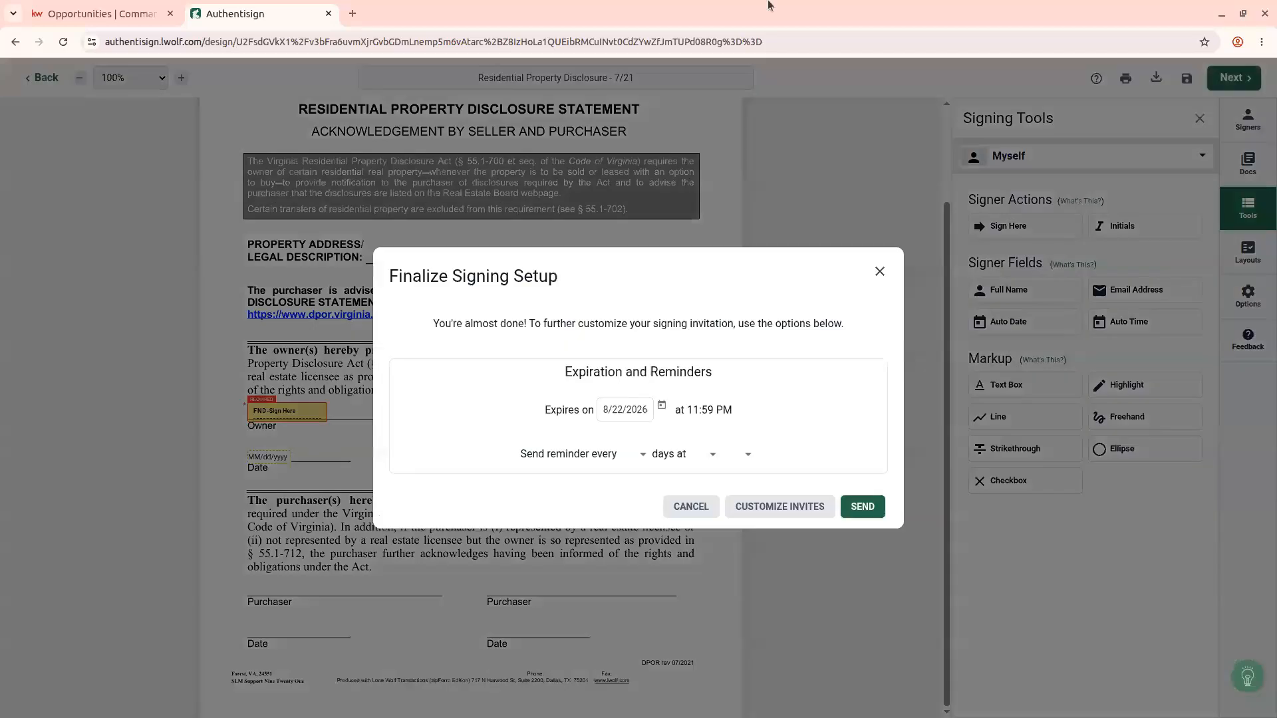